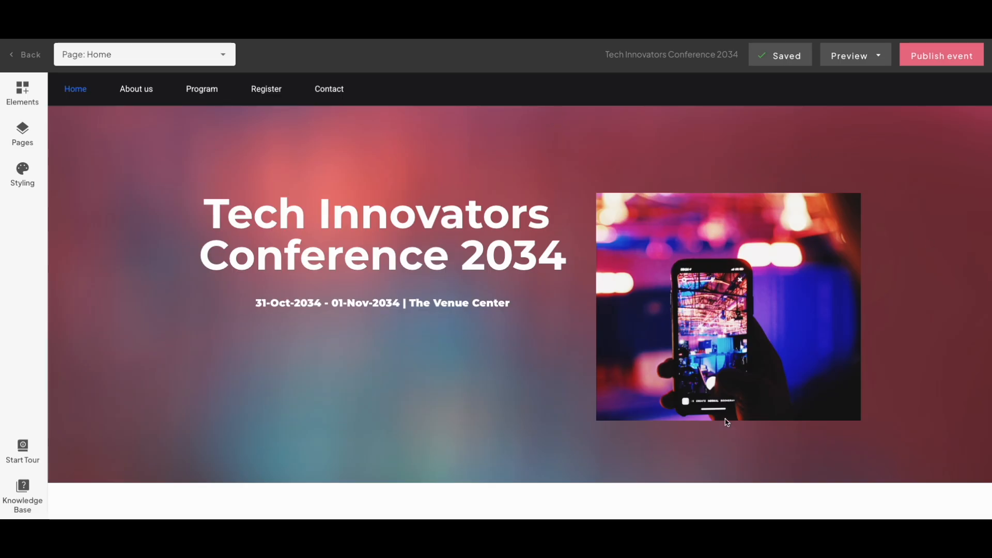
- Add two button elements side by side in a new row beneath the conference title and date
left_click(22, 96)
left_click_drag(162, 168, 326, 423)
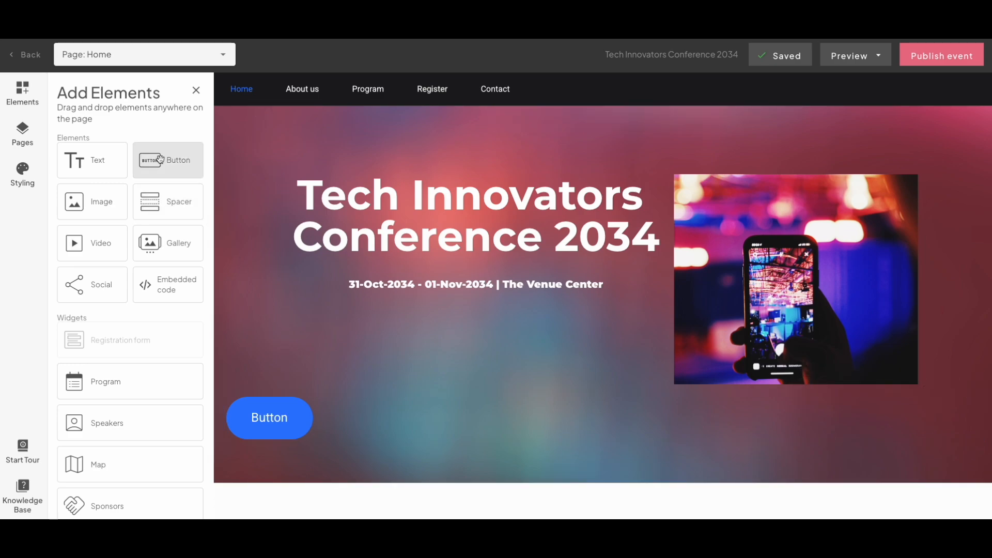
left_click_drag(158, 156, 222, 431)
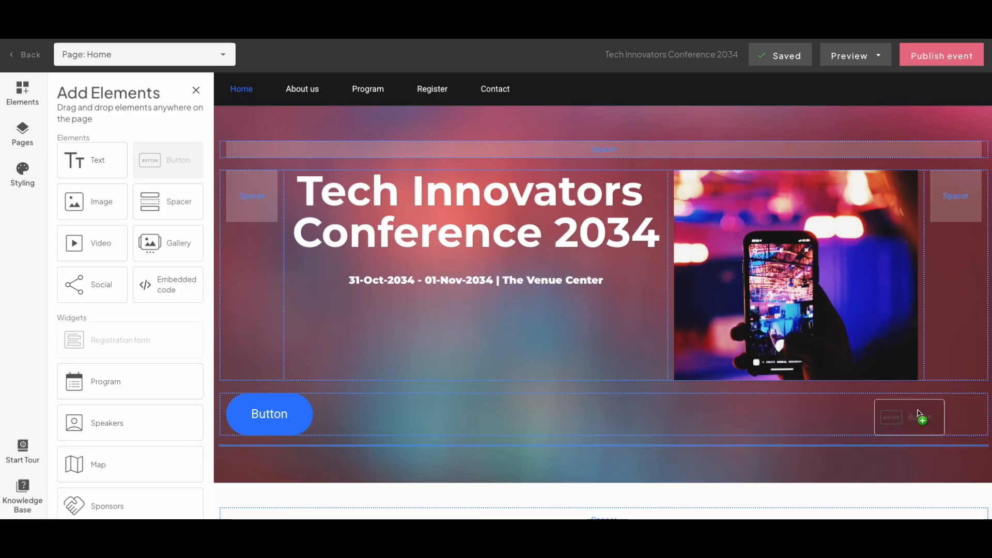
mouse_move(989, 420)
left_mouse_down()
mouse_move(981, 429)
mouse_move(980, 418)
left_mouse_up()
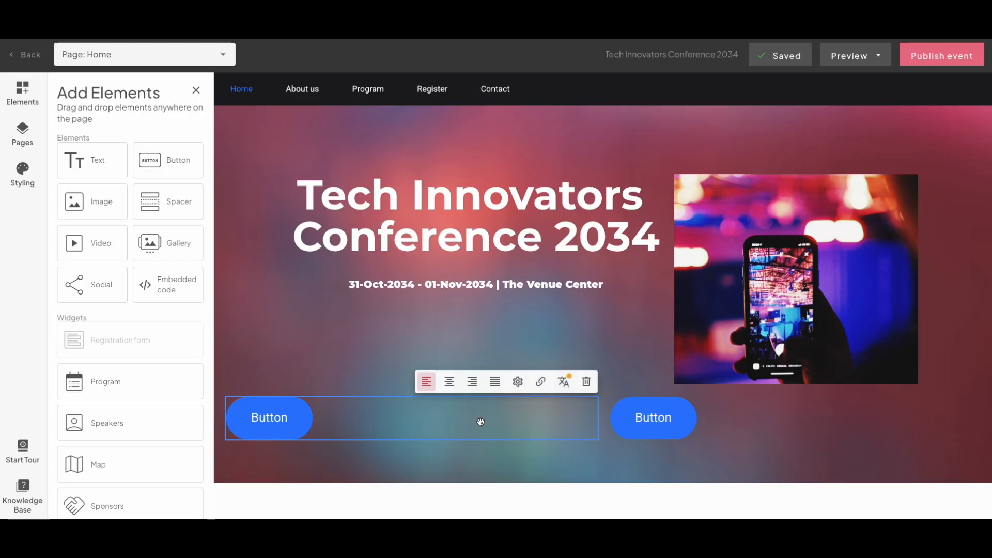
- Centre both buttons in their columns and add a spacer at each end of the button row
left_click(449, 382)
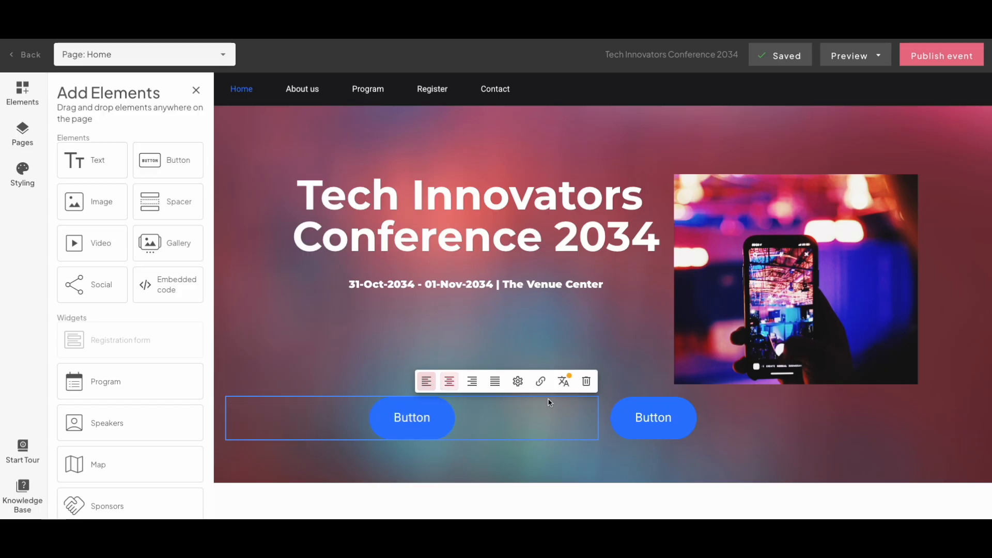
left_click(835, 384)
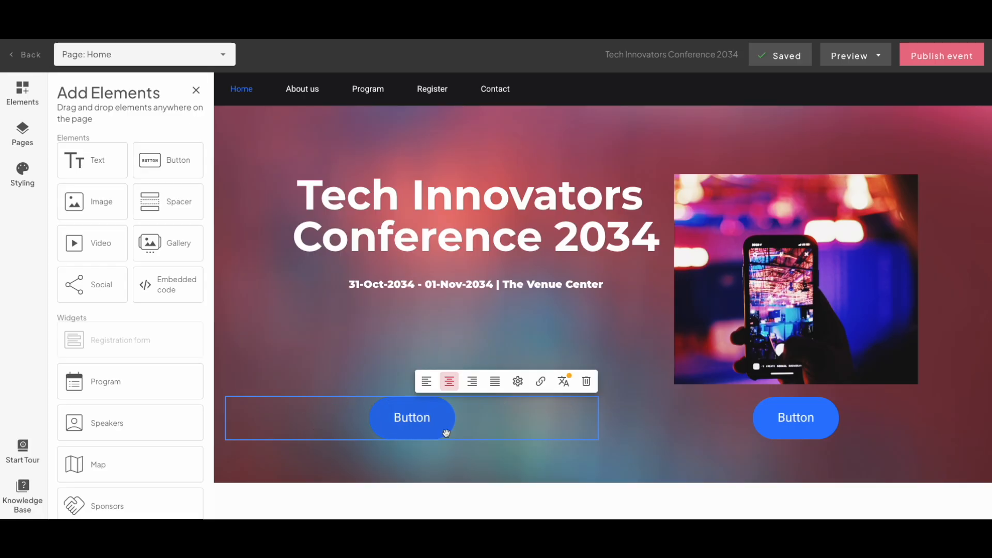
left_click_drag(160, 205, 230, 423)
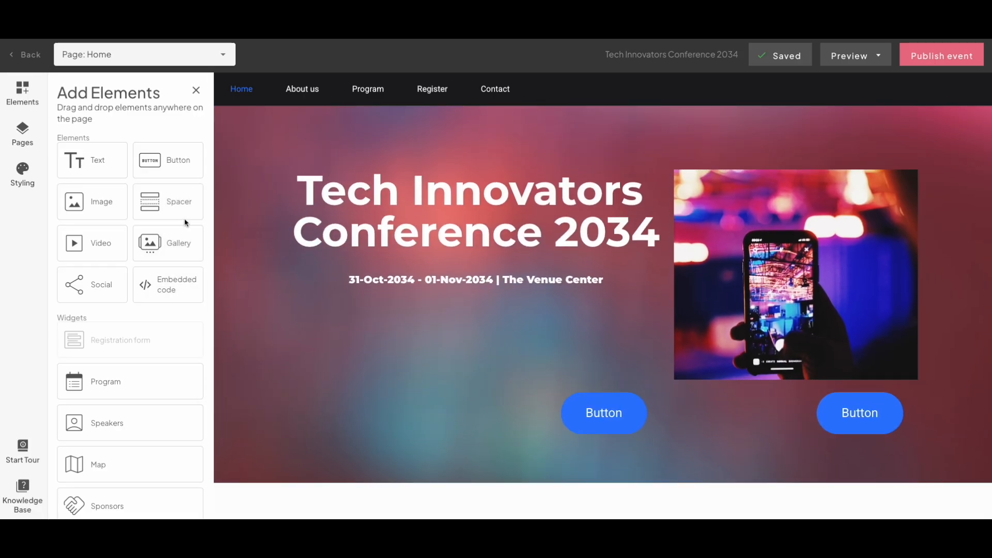
left_click_drag(168, 203, 985, 413)
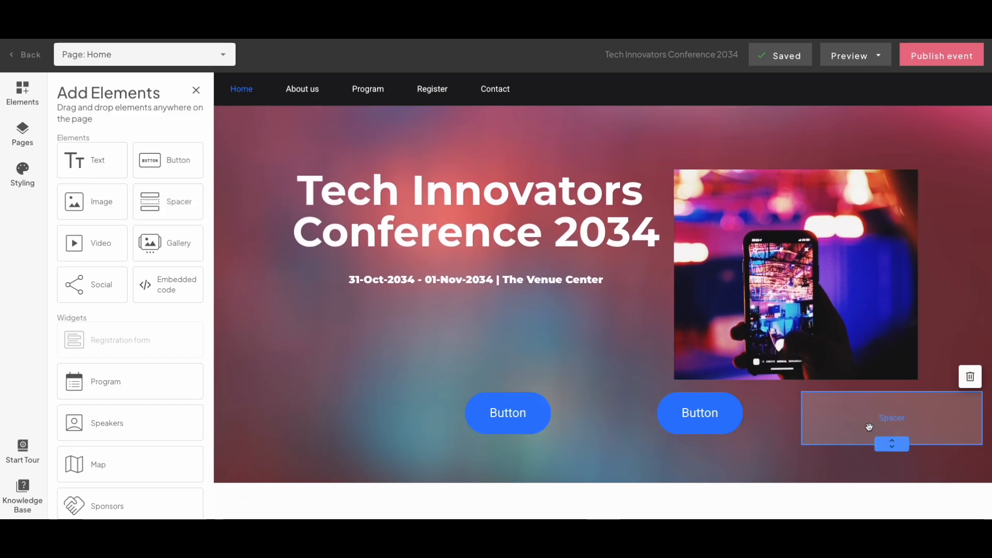
- Set the first button's text to "Register now!"
mouse_move(701, 423)
mouse_move(489, 423)
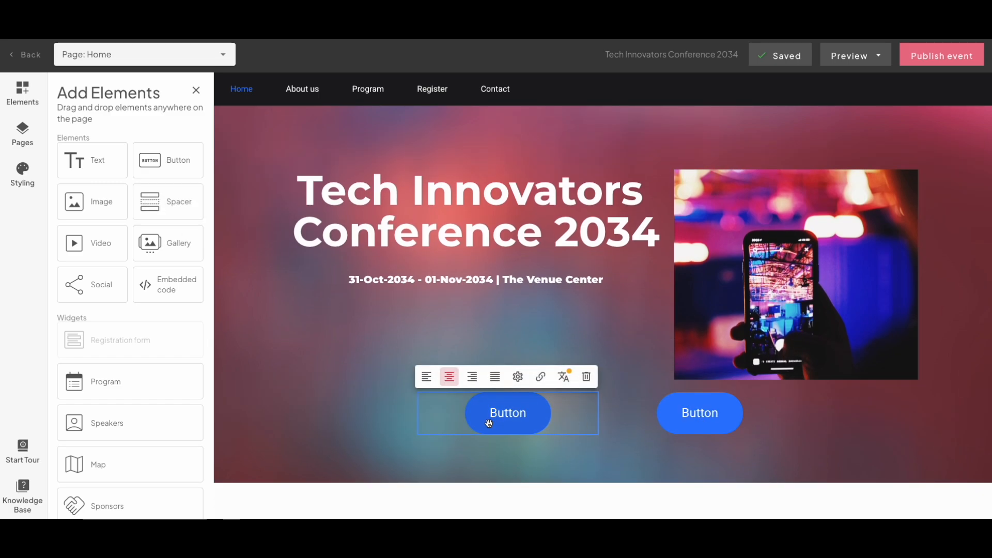
left_click(519, 380)
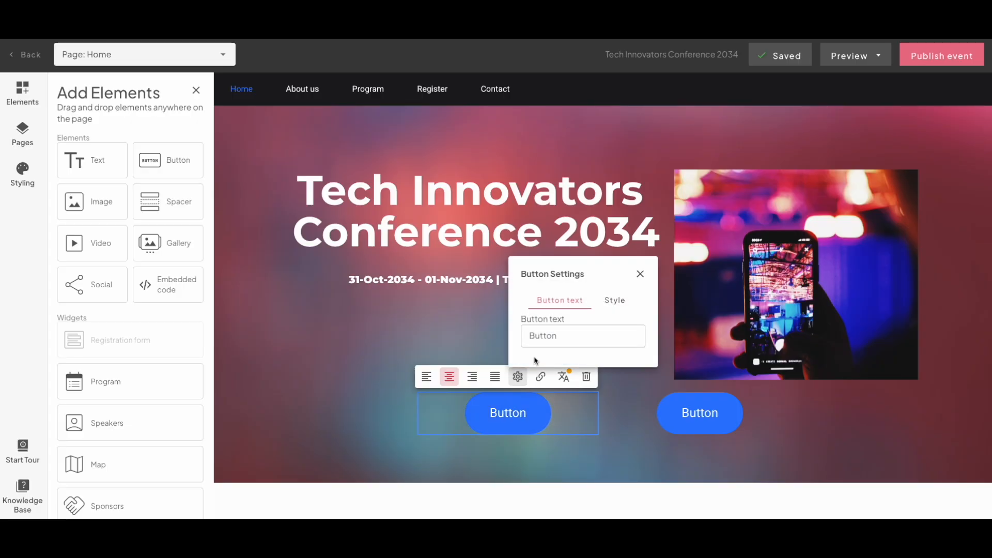
double_click(554, 336)
type("Regi")
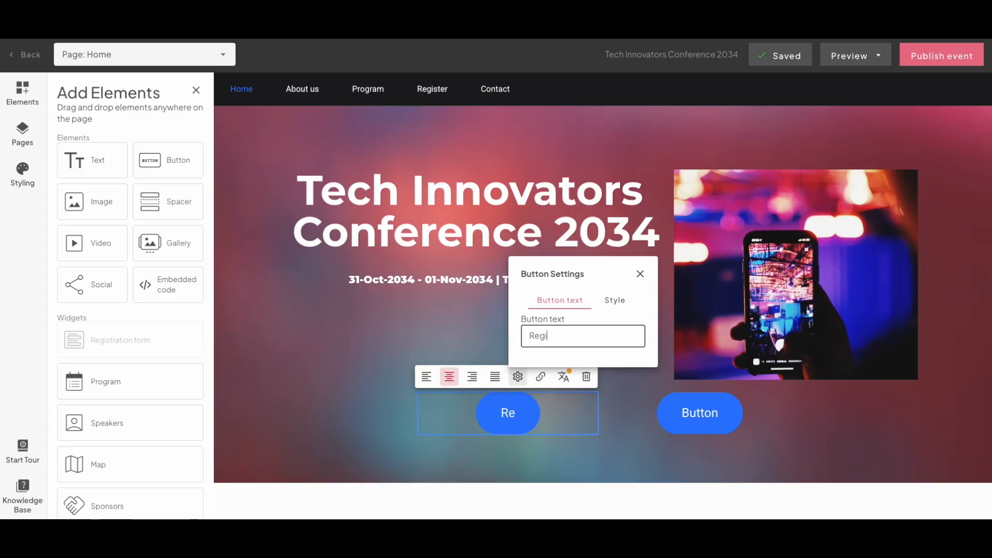
type("ster now!")
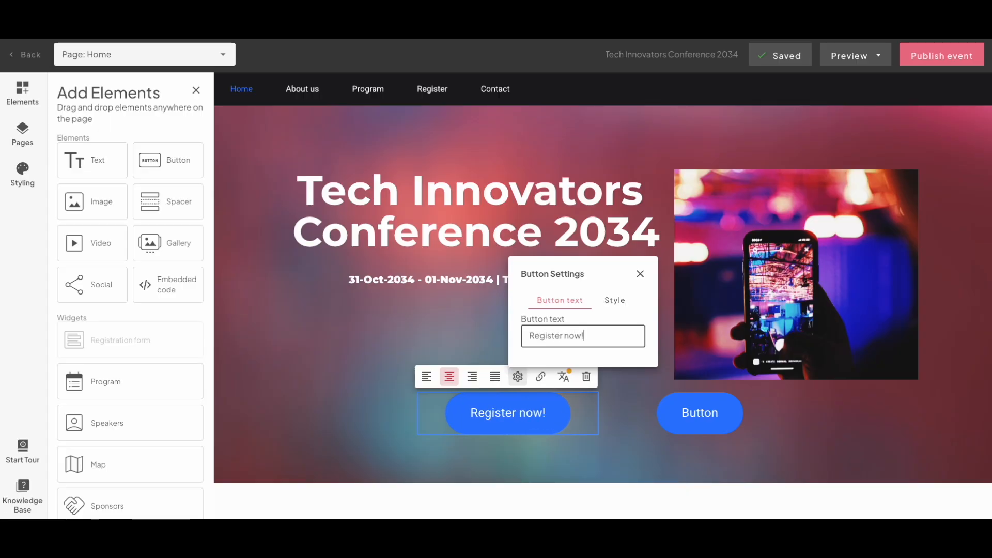
- Set the second button's text to "Learn more"
left_click(700, 412)
left_click(709, 376)
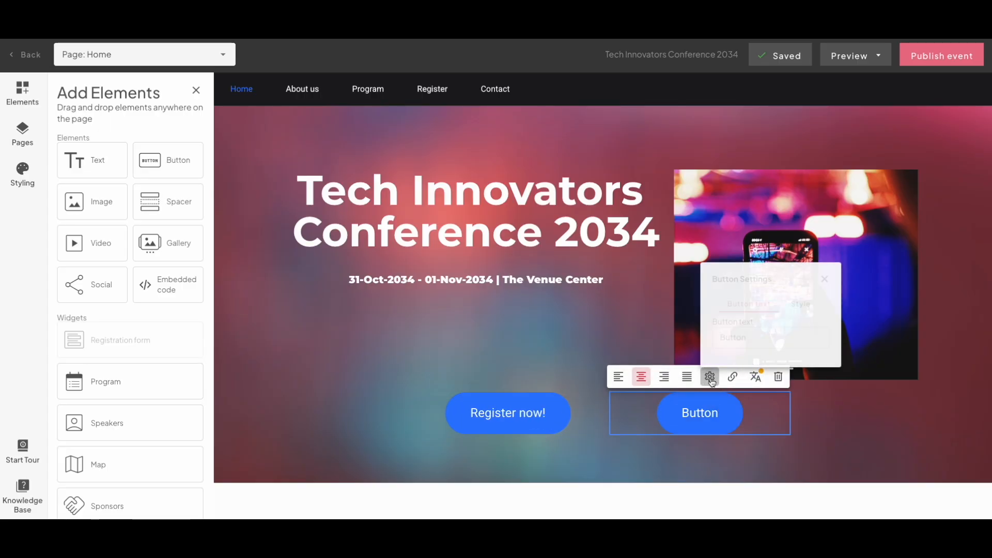
double_click(746, 335)
type("Lear")
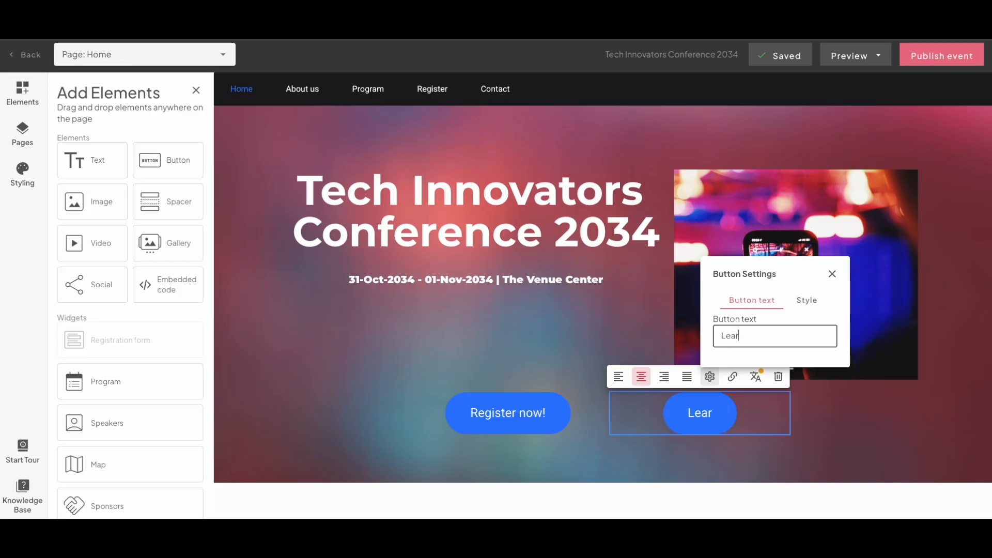
type("n more")
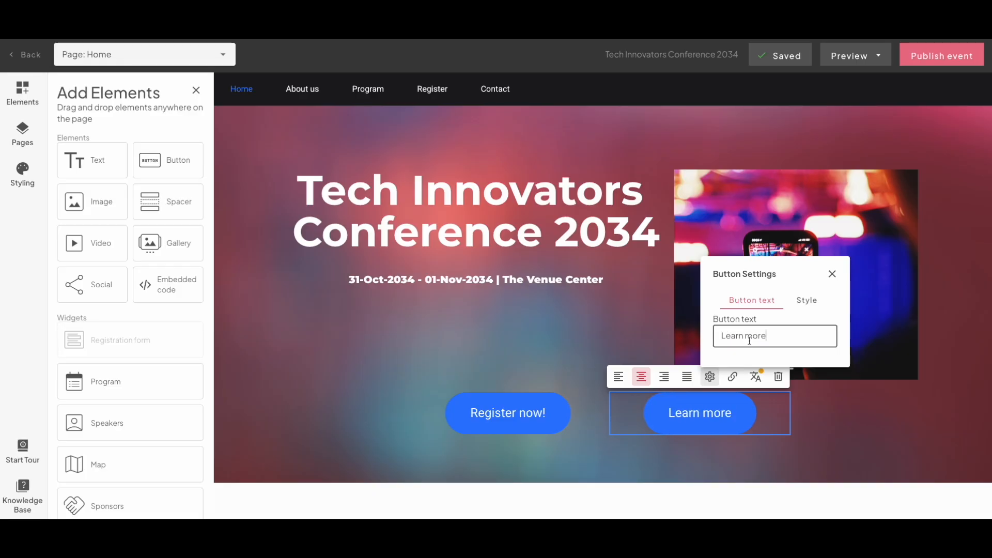
left_click(829, 394)
- Change the "Learn more" button's shape to the outlined style with fully rounded ends
left_click(711, 377)
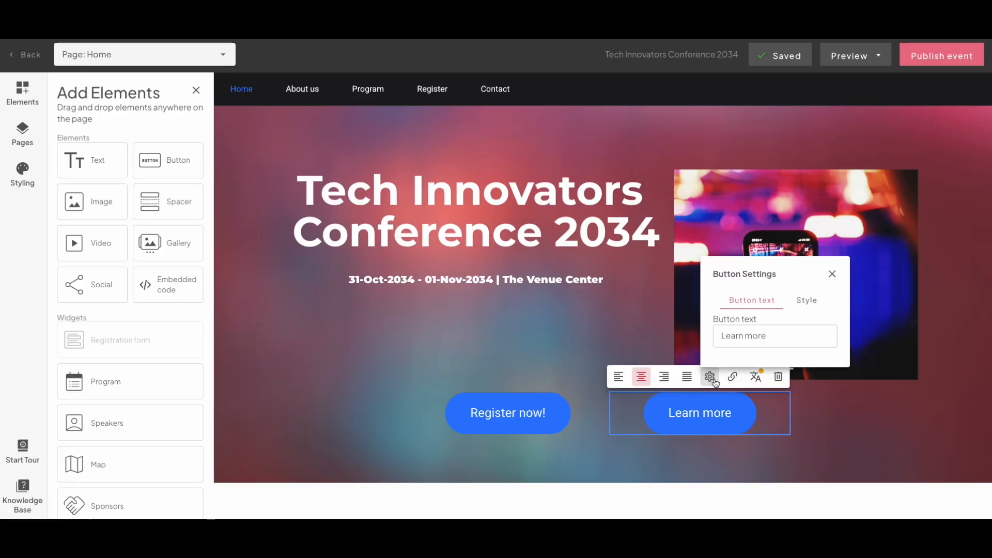
left_click(805, 301)
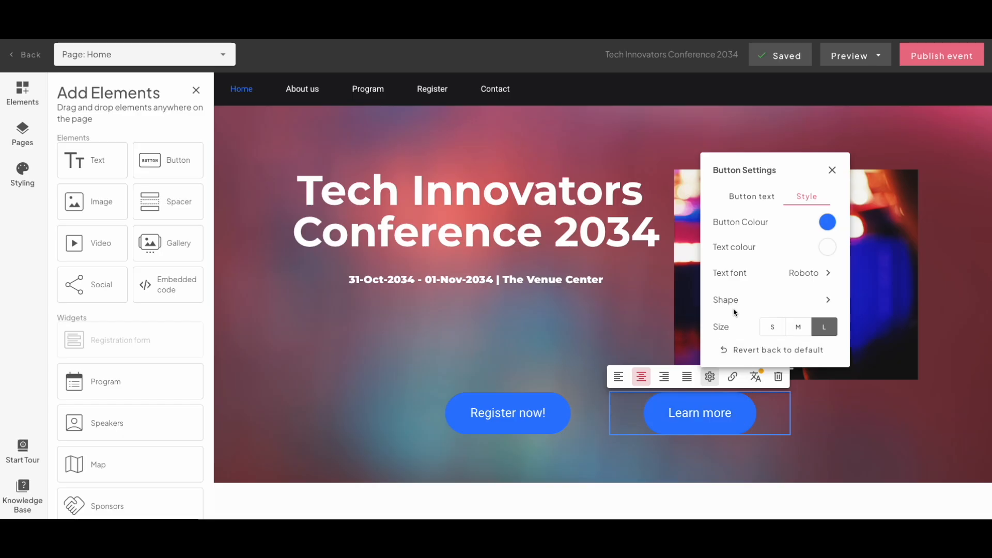
left_click(827, 300)
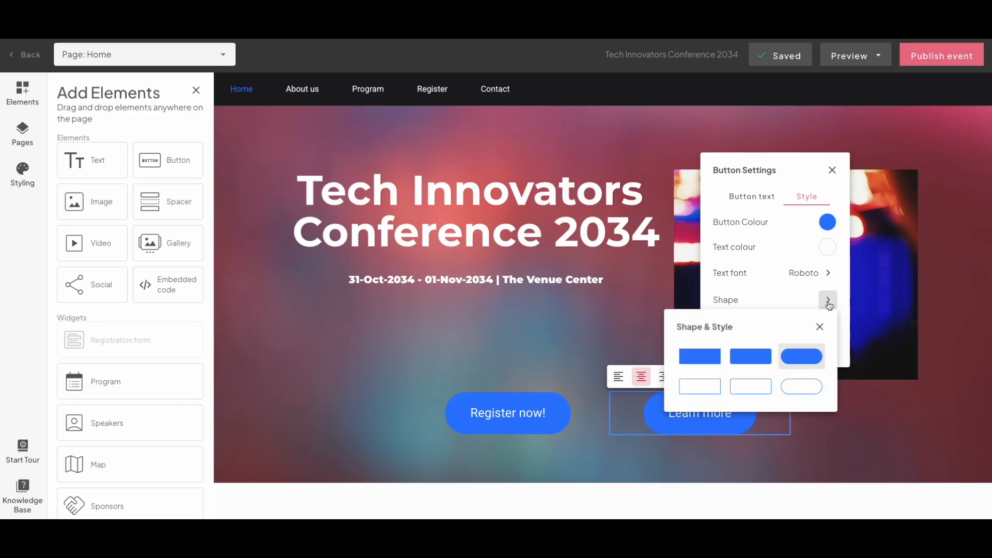
left_click(809, 390)
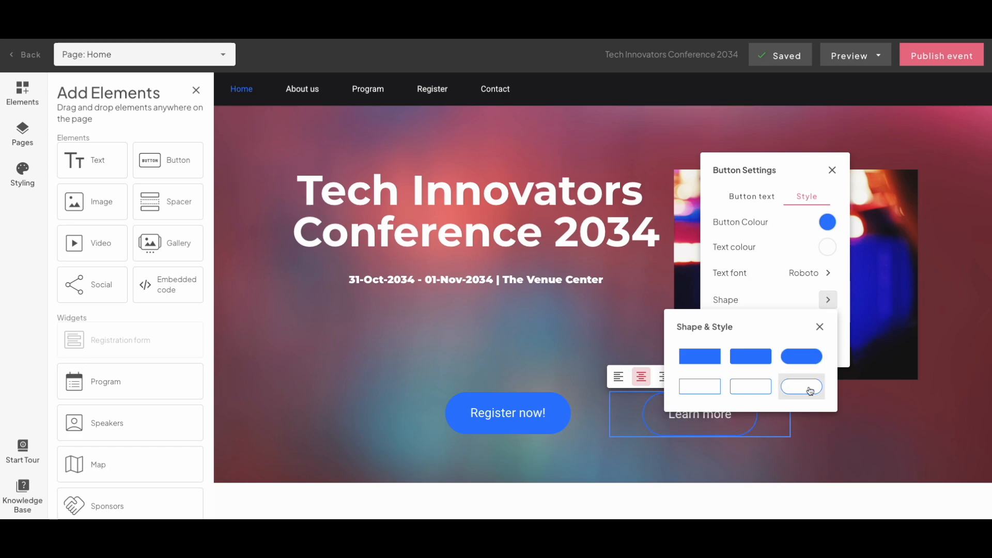
left_click(820, 327)
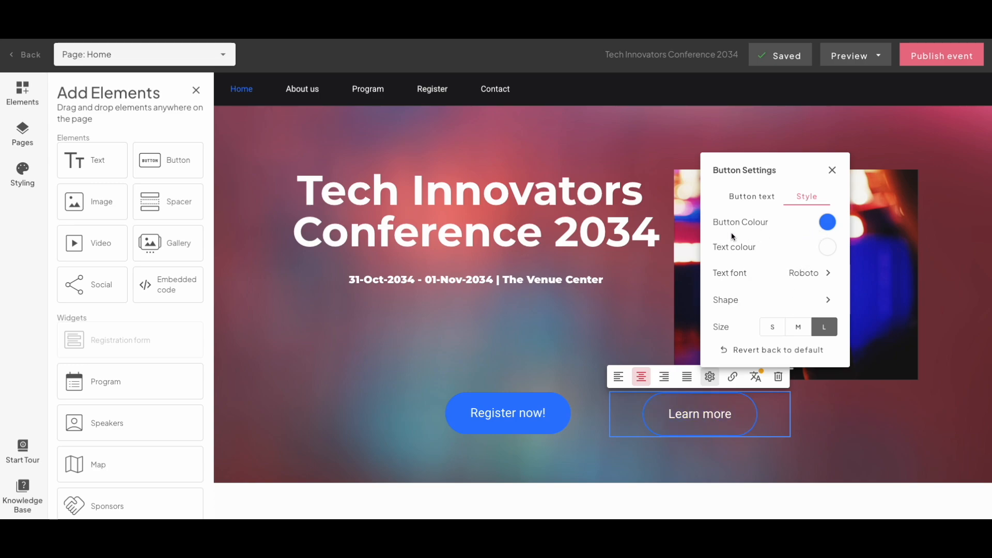
- Set the "Learn more" button's colour to light blue #AED5FF and close its settings
left_click(827, 222)
left_click_drag(723, 263, 701, 241)
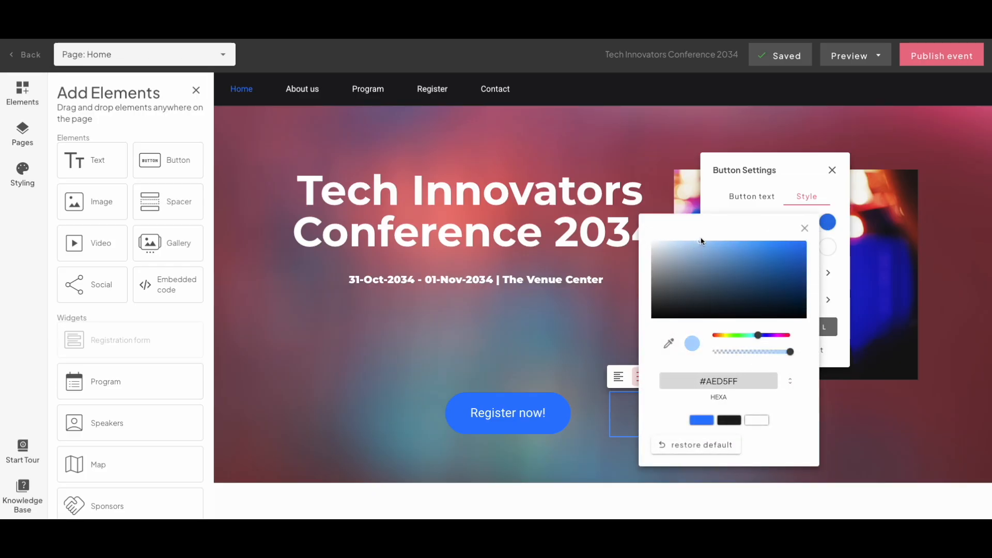
left_click(804, 228)
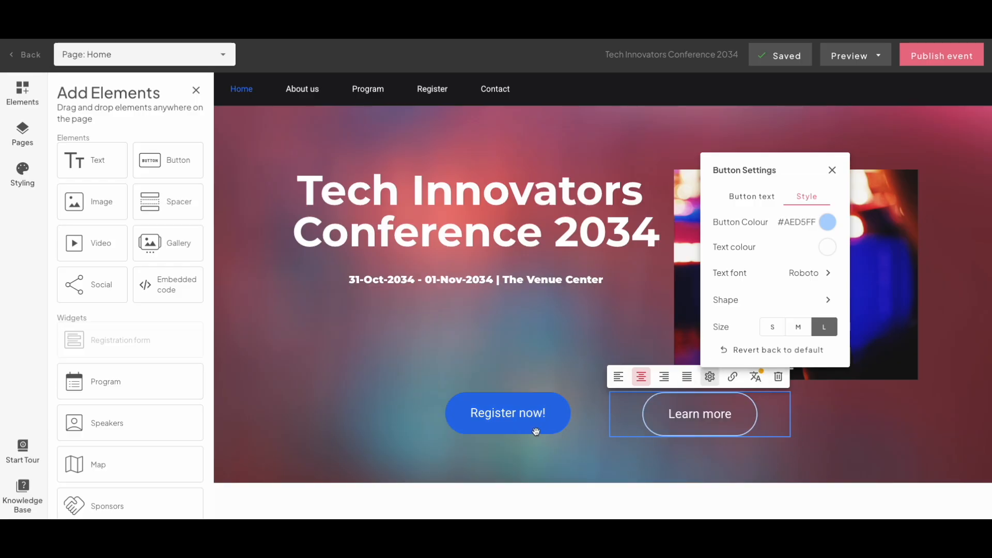
left_click(833, 170)
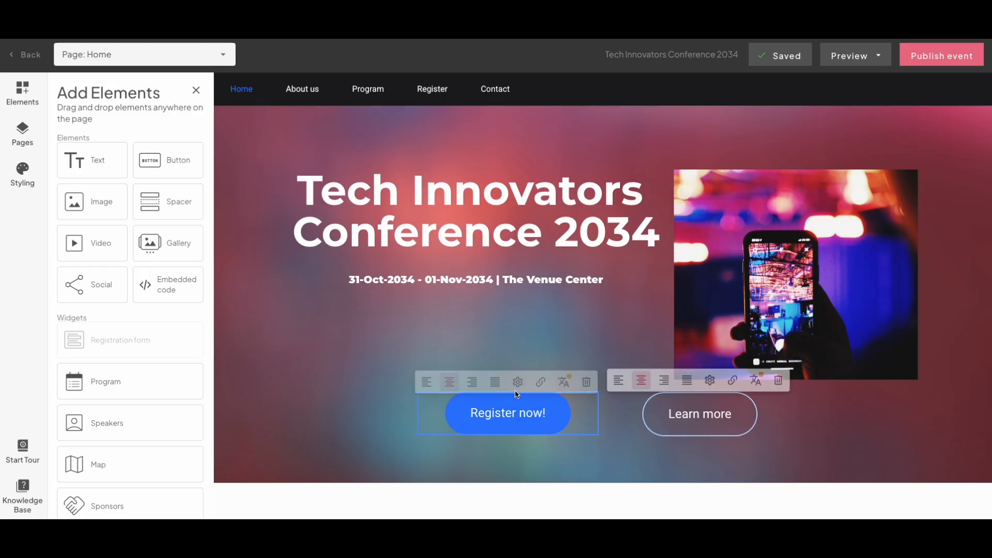
- Set the website's default button colour to orange #FF9900
left_click(22, 179)
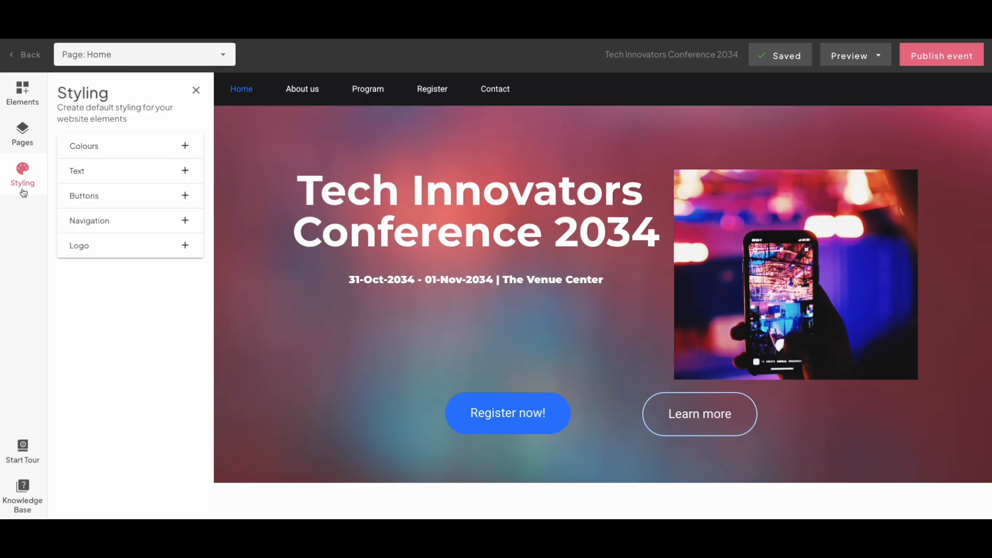
left_click(90, 197)
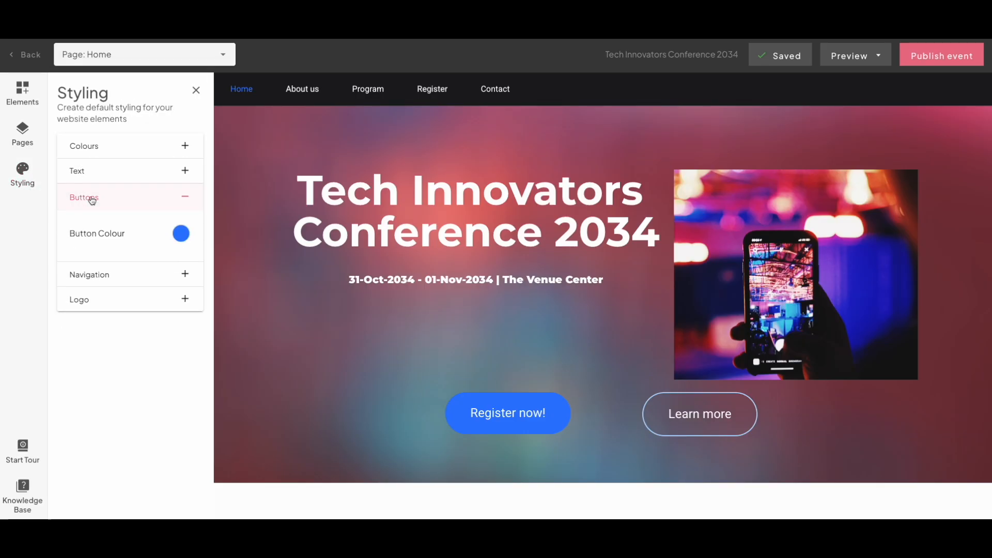
left_click(181, 238)
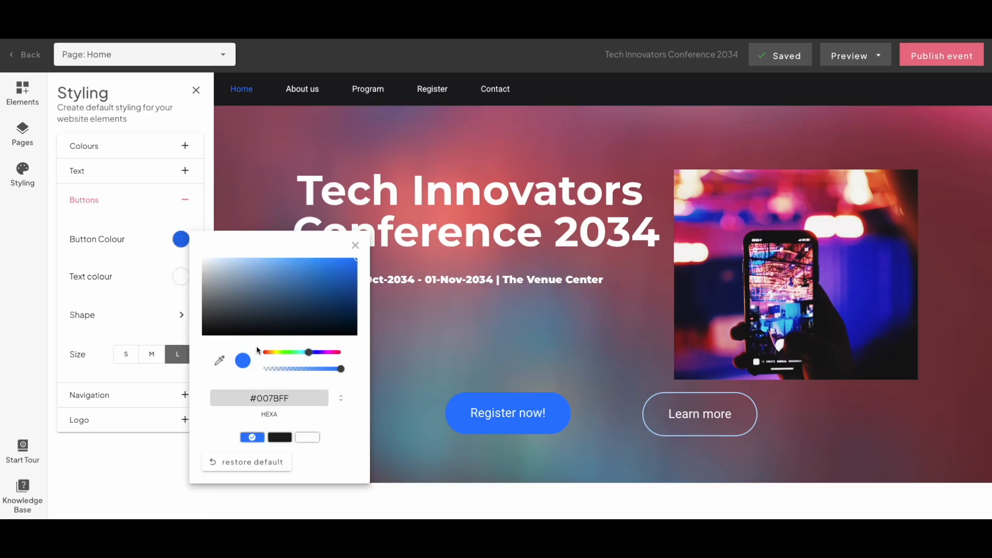
left_click(270, 353)
left_click(454, 401)
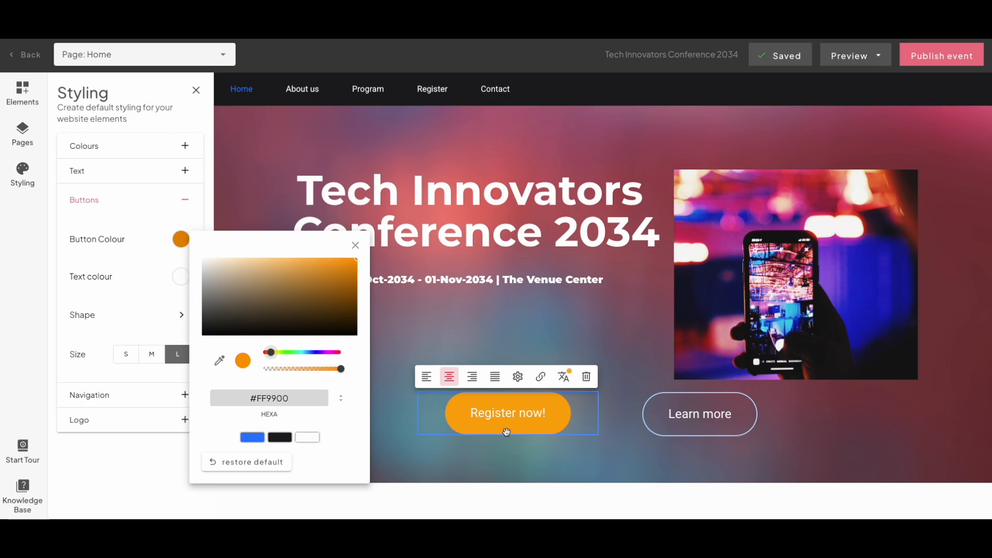
left_click(356, 246)
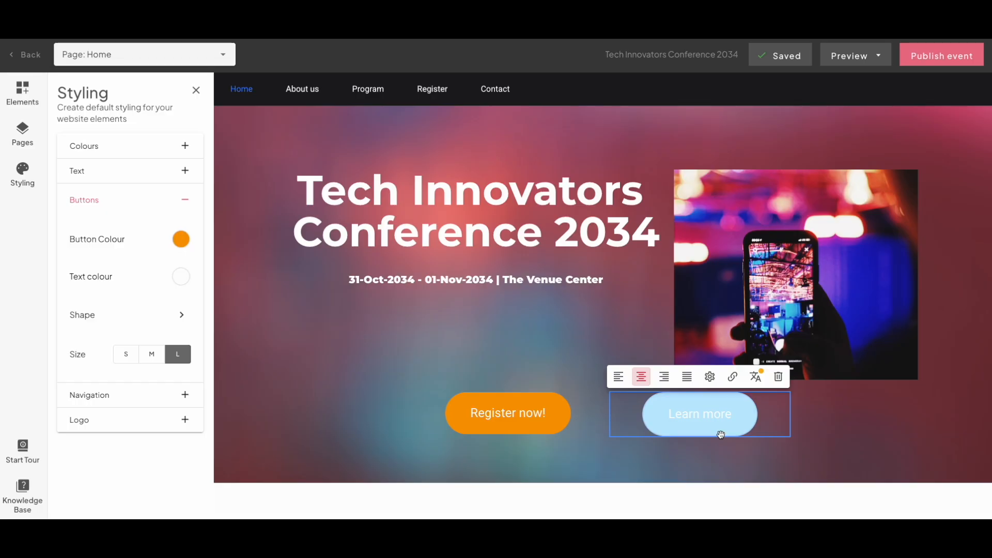
- Restore the "Learn more" button's colour to the site default and close its settings
left_click(710, 377)
left_click(796, 306)
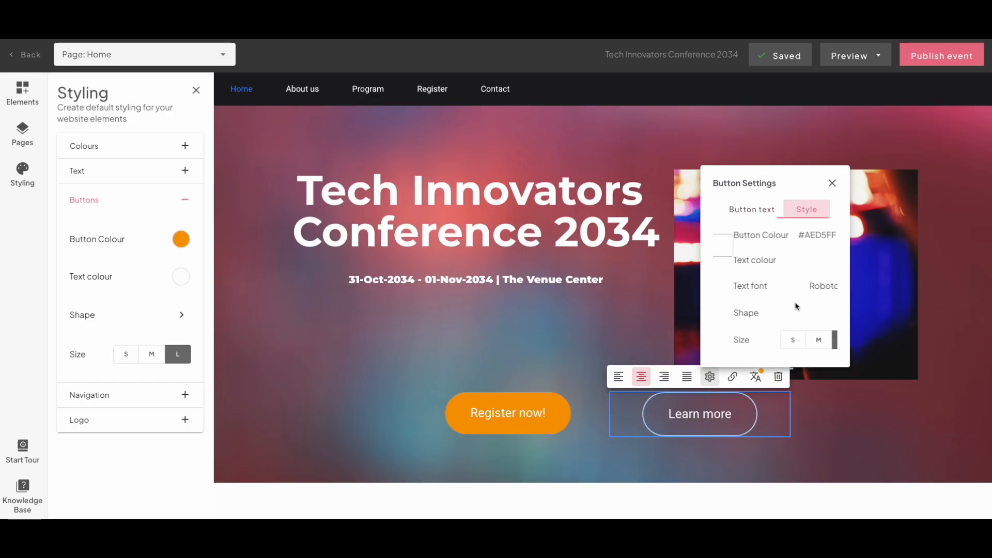
left_click(825, 223)
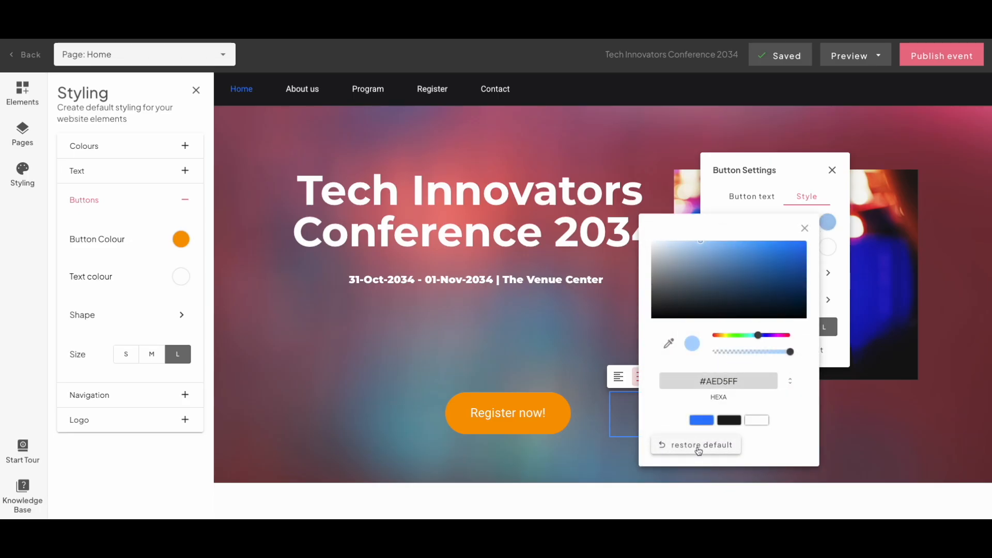
left_click(698, 450)
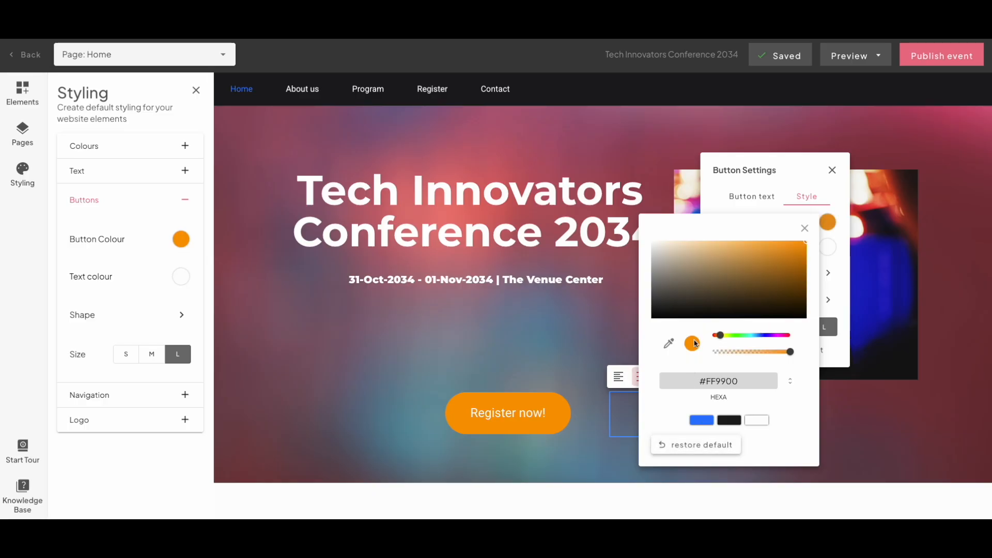
left_click(805, 228)
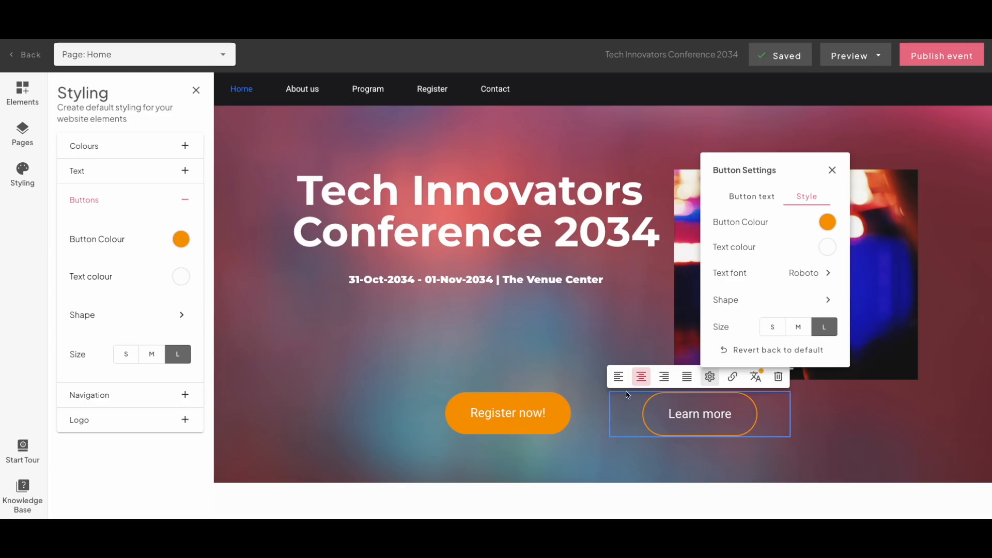
left_click(831, 170)
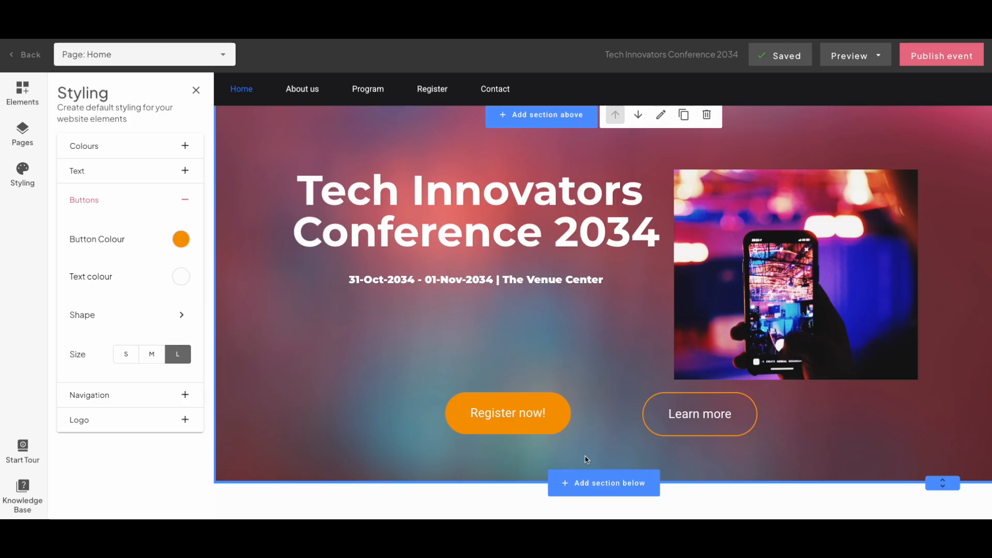
- Try size S on the "Learn more" button, return it to size L and close its settings
left_click(709, 376)
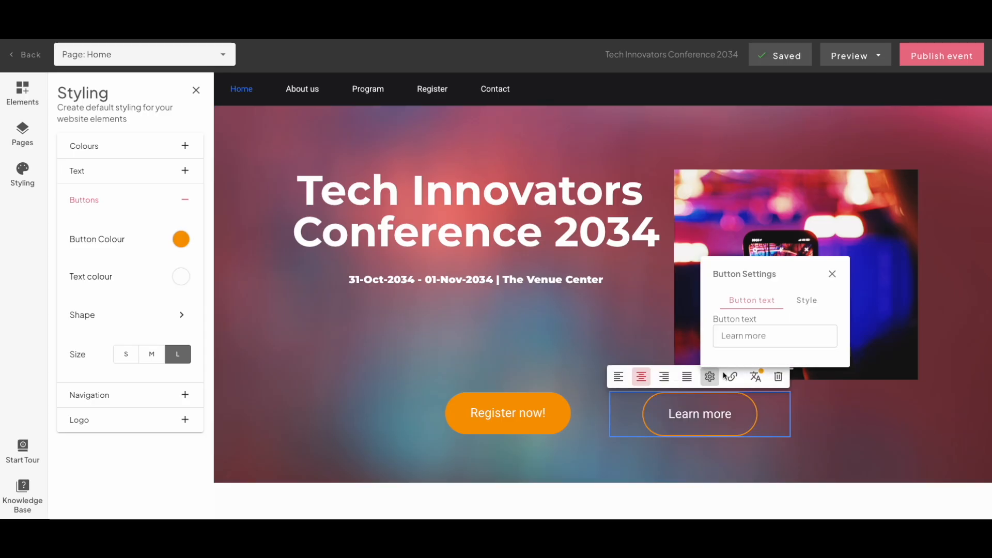
left_click(795, 305)
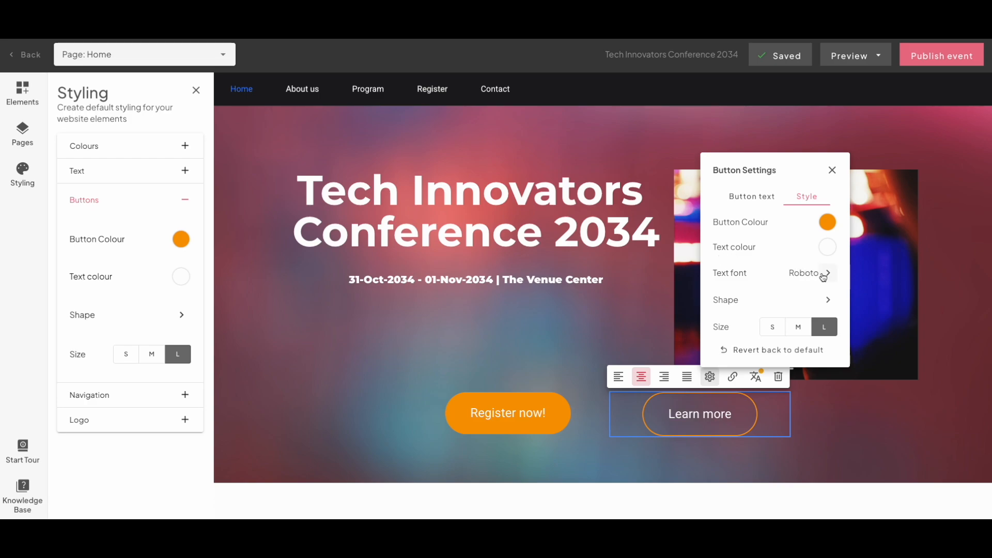
left_click(776, 327)
left_click(823, 329)
left_click(832, 171)
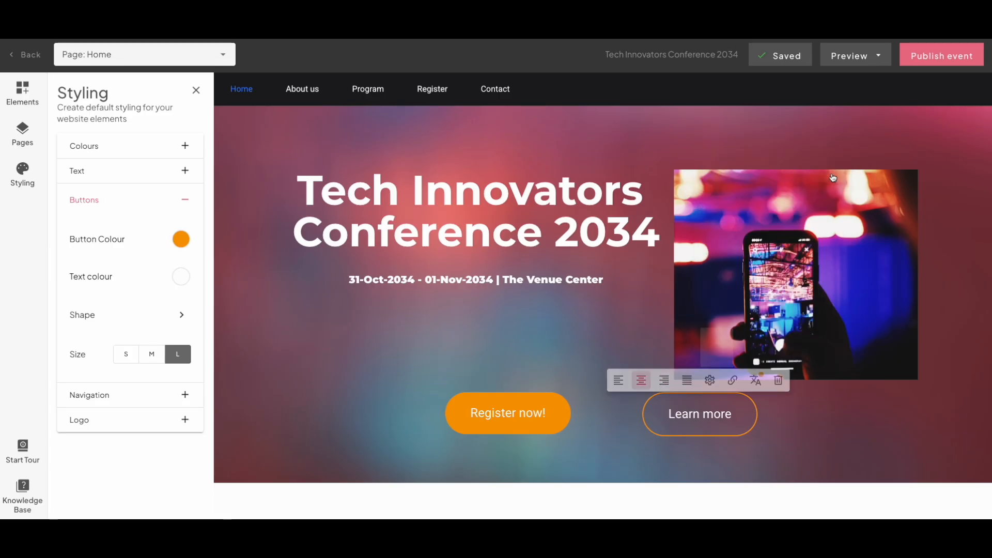
- Try size M as the website's default button size, return it to size L and close the styling settings
left_click(153, 354)
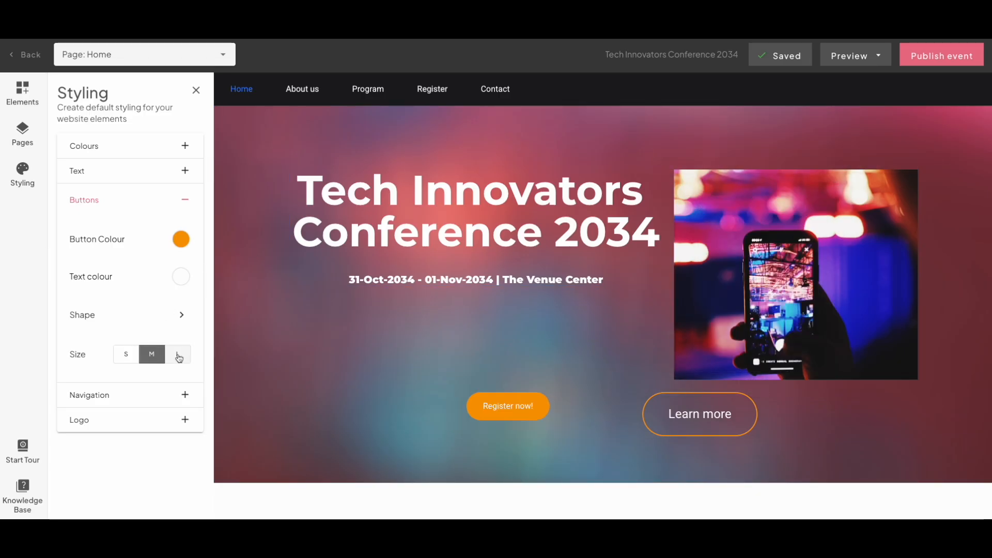
left_click(177, 355)
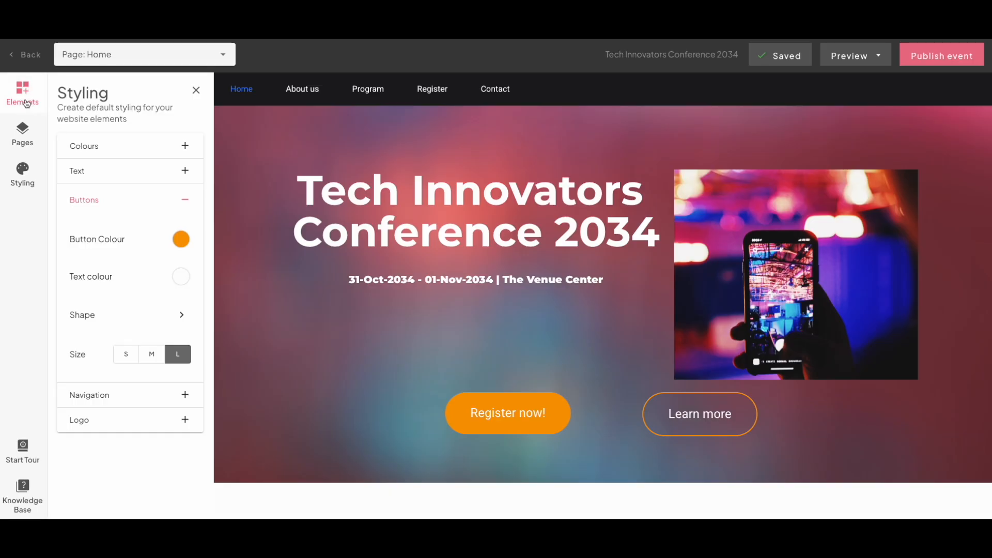
left_click(197, 91)
- Open the link settings of the "Register now!" button and review the Document, Phone and Email link types
left_click(439, 422)
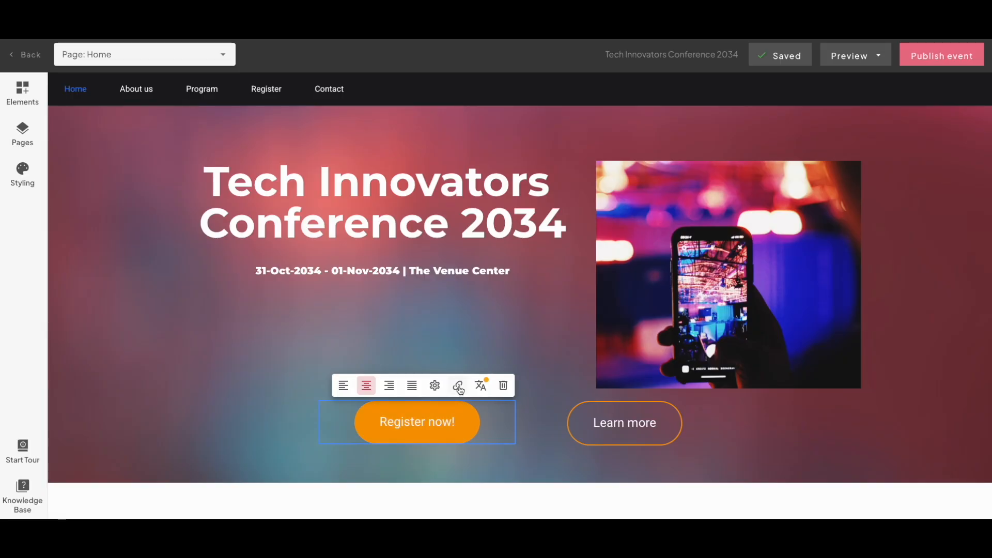
left_click(372, 325)
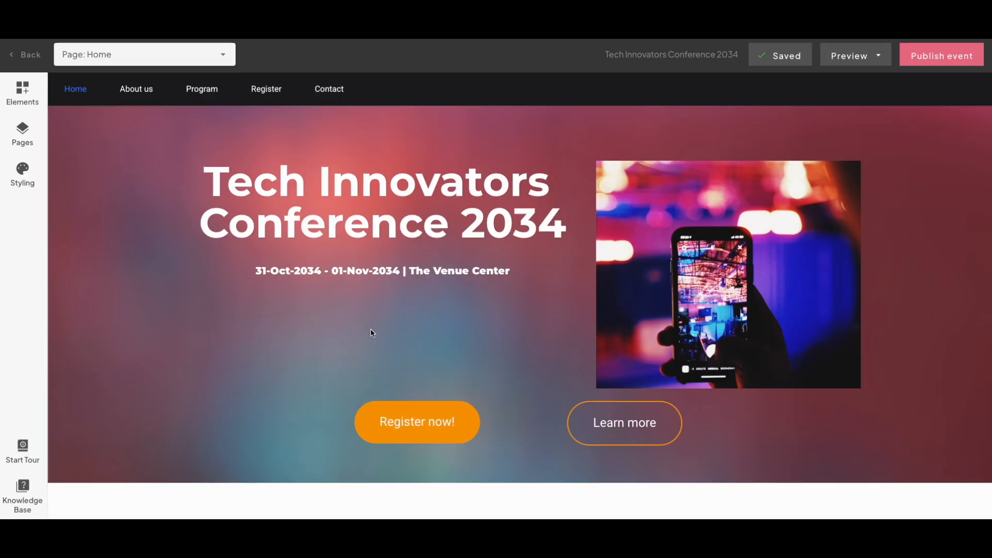
left_click(456, 405)
left_click(457, 385)
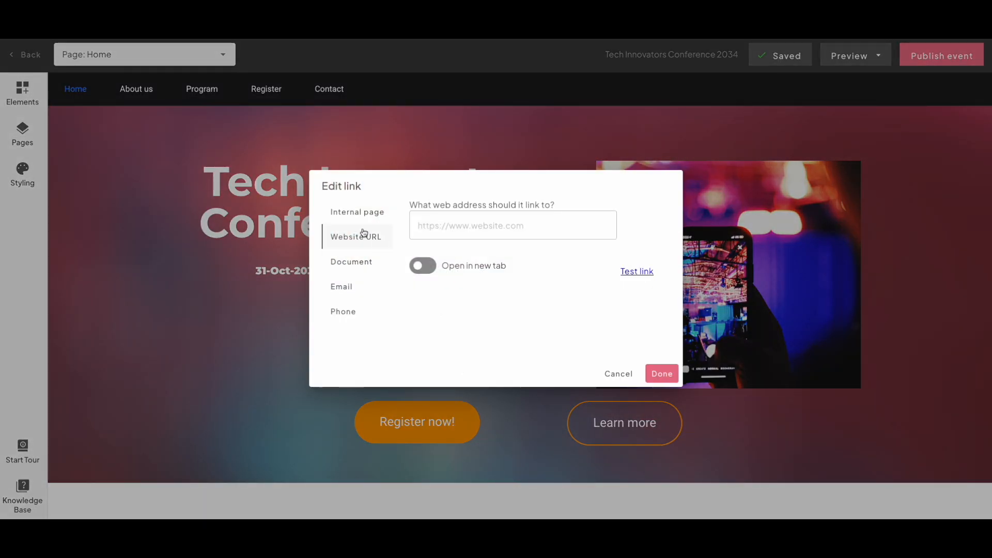
left_click(360, 271)
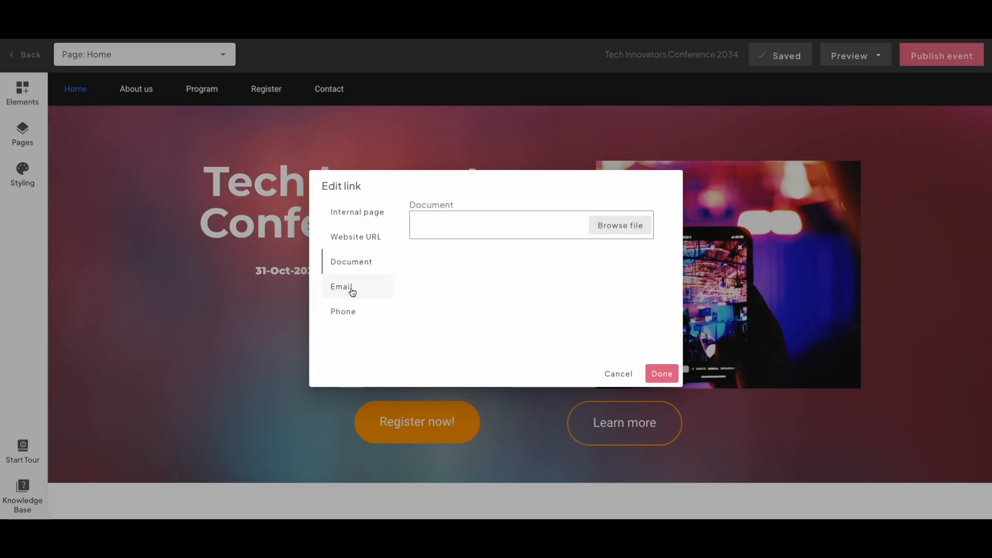
left_click(347, 311)
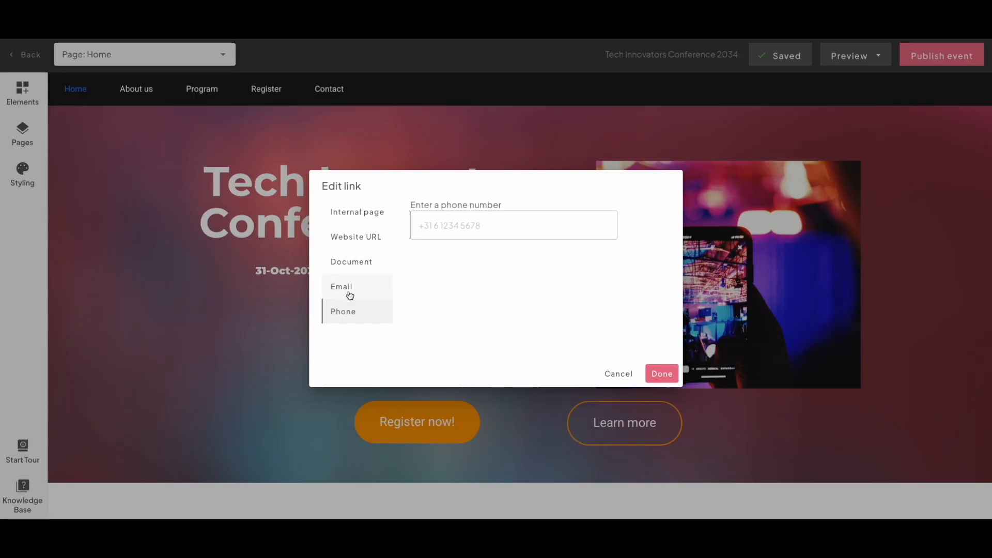
left_click(350, 293)
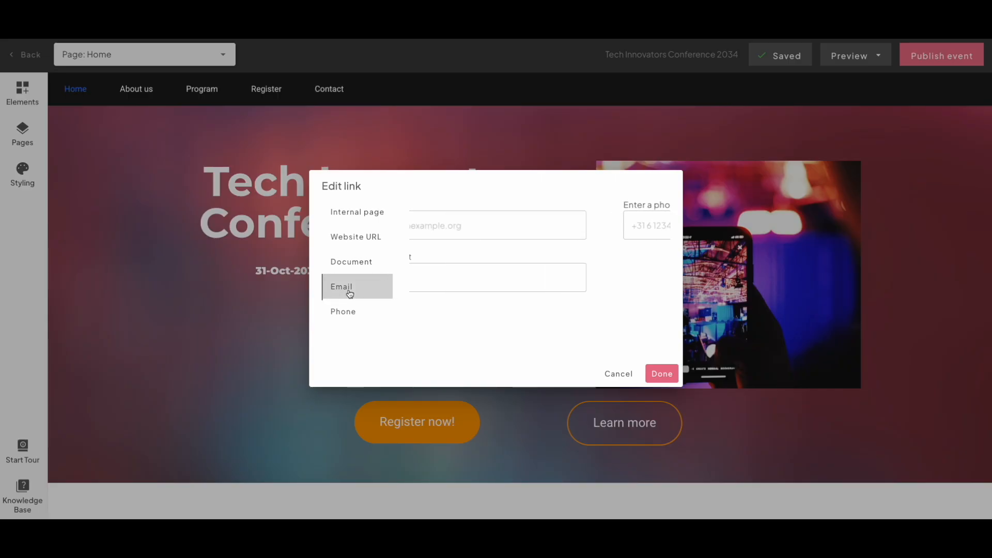
- Link the "Register now!" button to the website's internal Register page and confirm the link
left_click(375, 217)
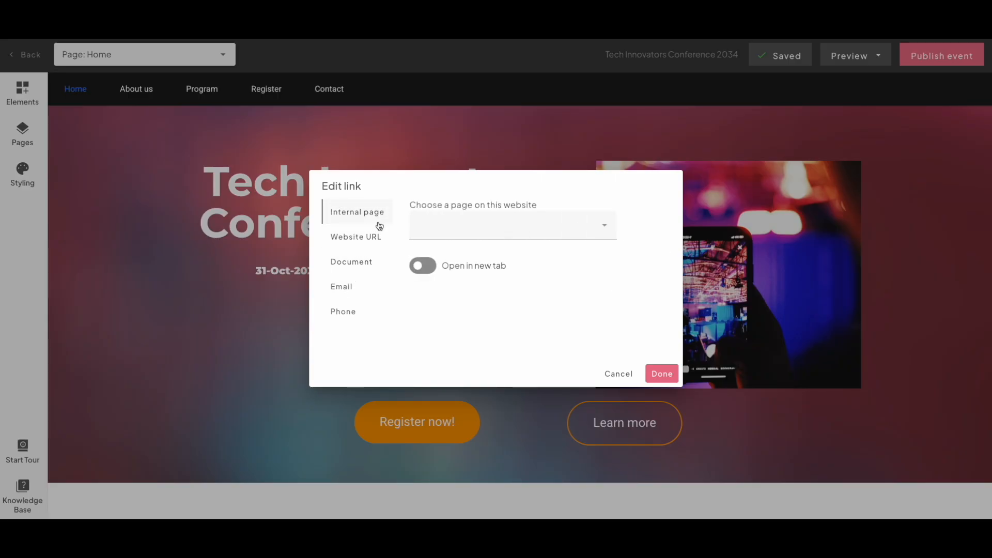
left_click(481, 224)
left_click(450, 330)
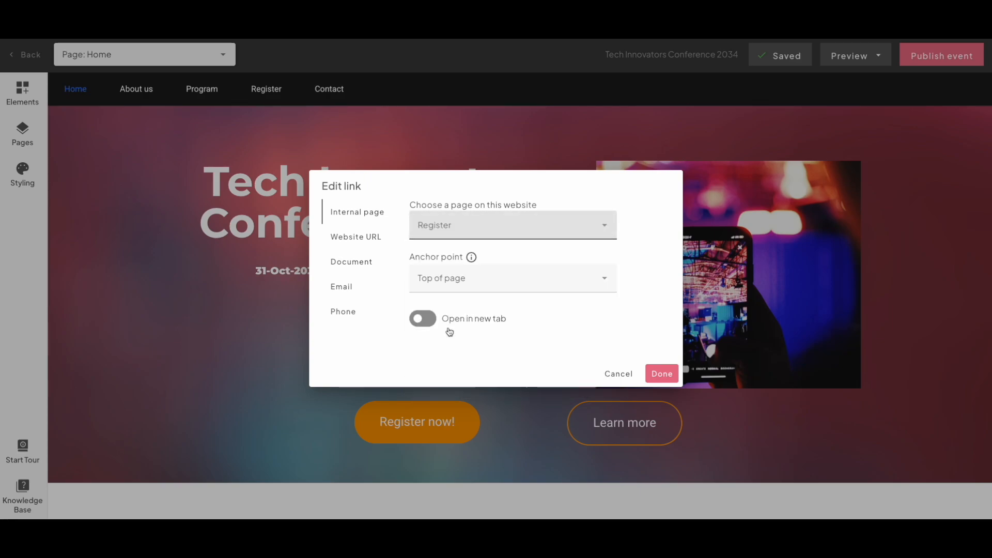
left_click(654, 373)
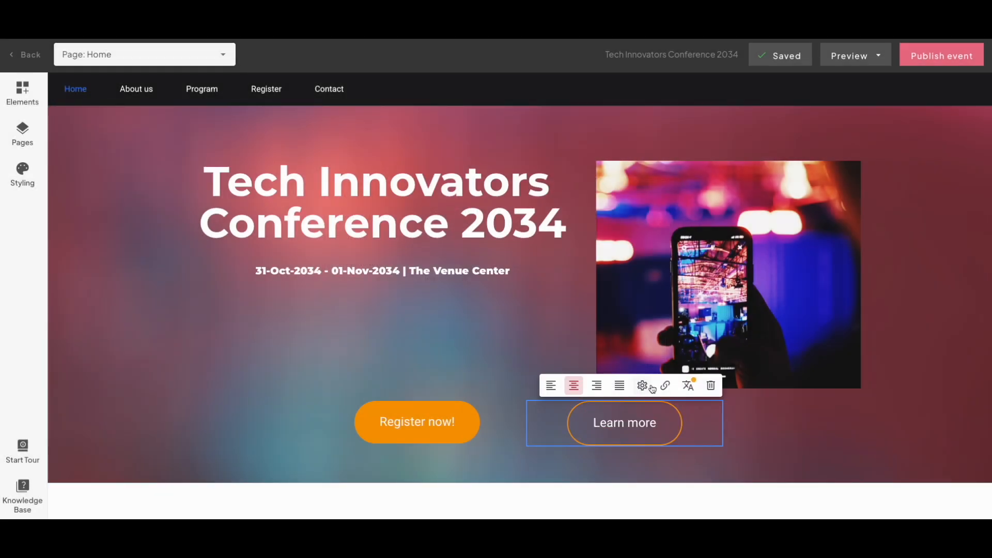
- Link the "Learn more" button to the website's internal About us page and confirm the link
left_click(663, 385)
left_click(382, 212)
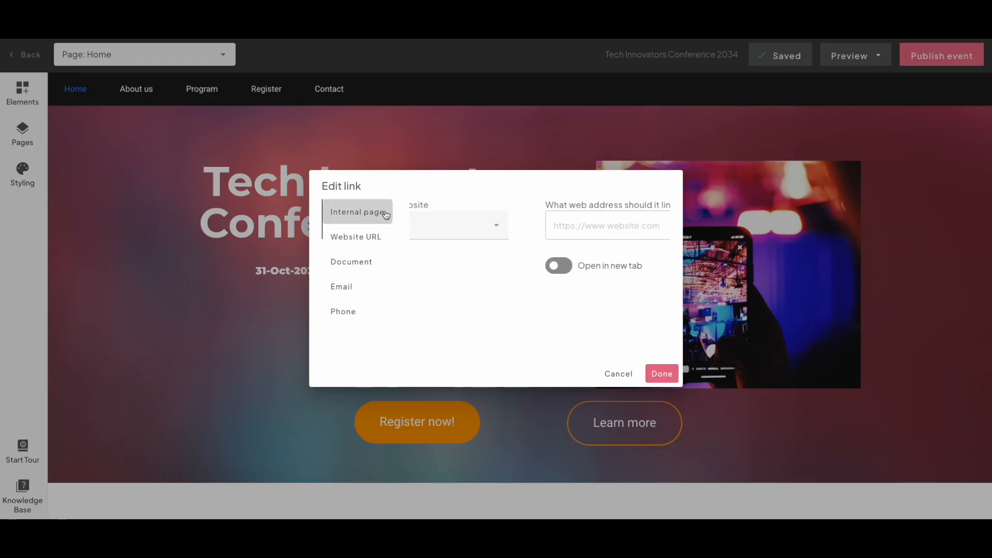
left_click(497, 227)
left_click(483, 286)
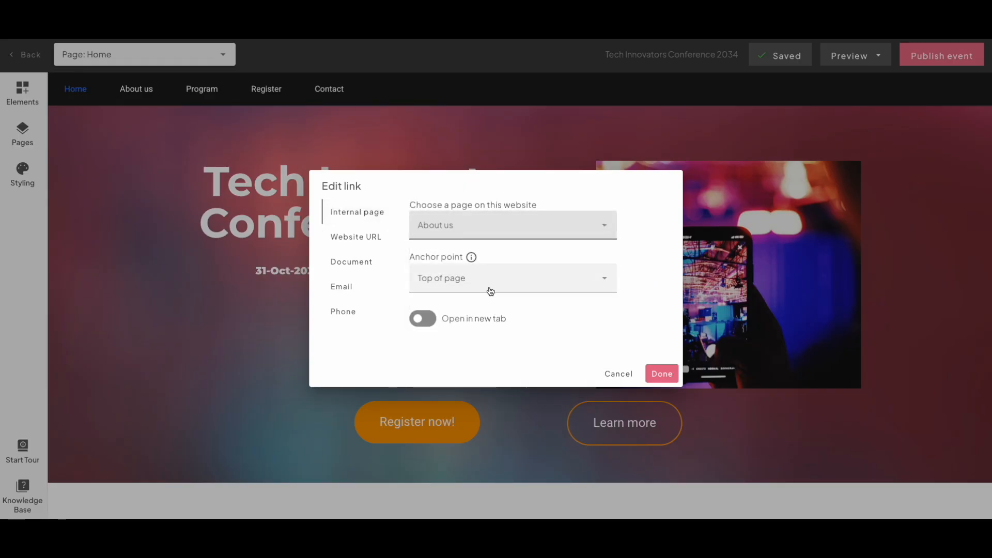
left_click(672, 375)
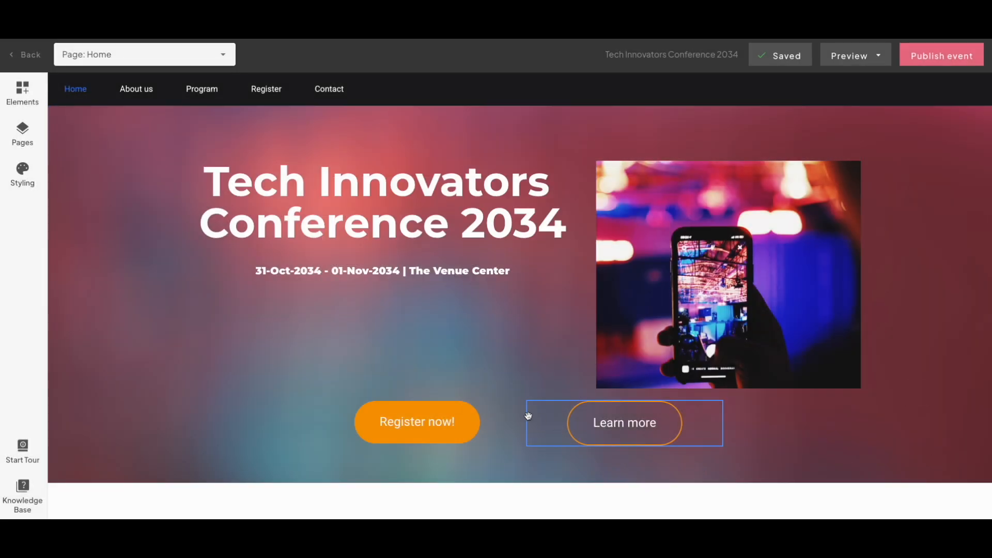
- Translate the "Register now!" button into Dutch with the Google Translate suggestion "Meld je nu aan!" and close the translations
left_click(465, 402)
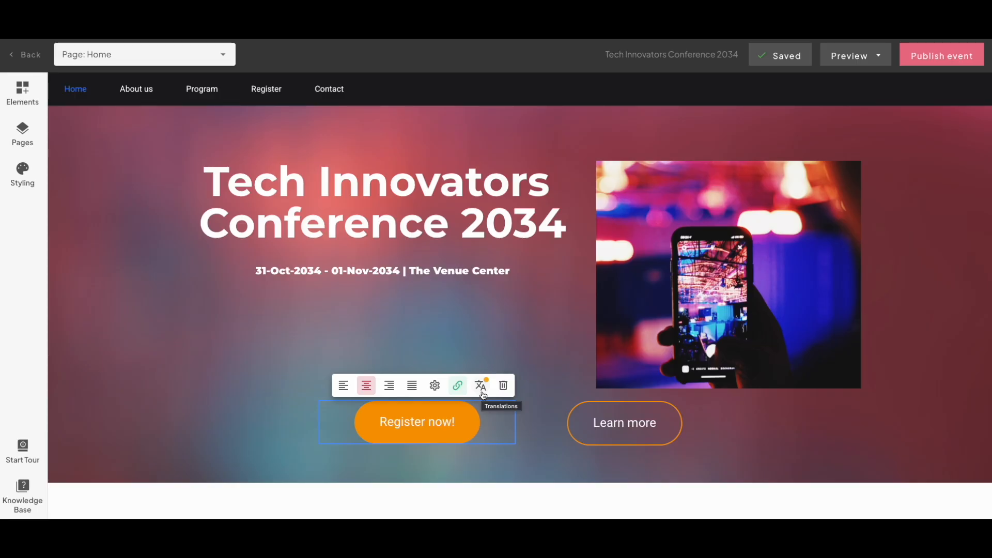
left_click(480, 386)
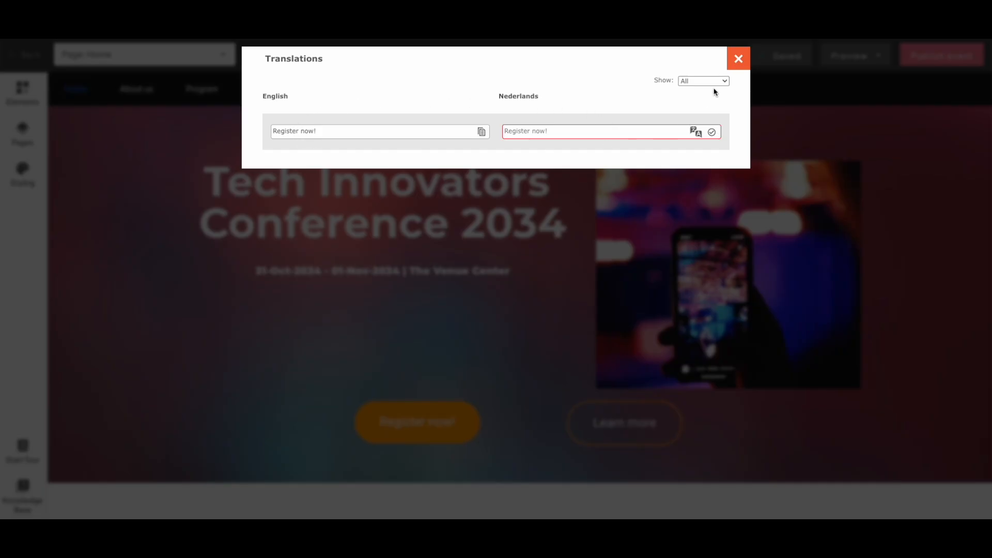
left_click(613, 131)
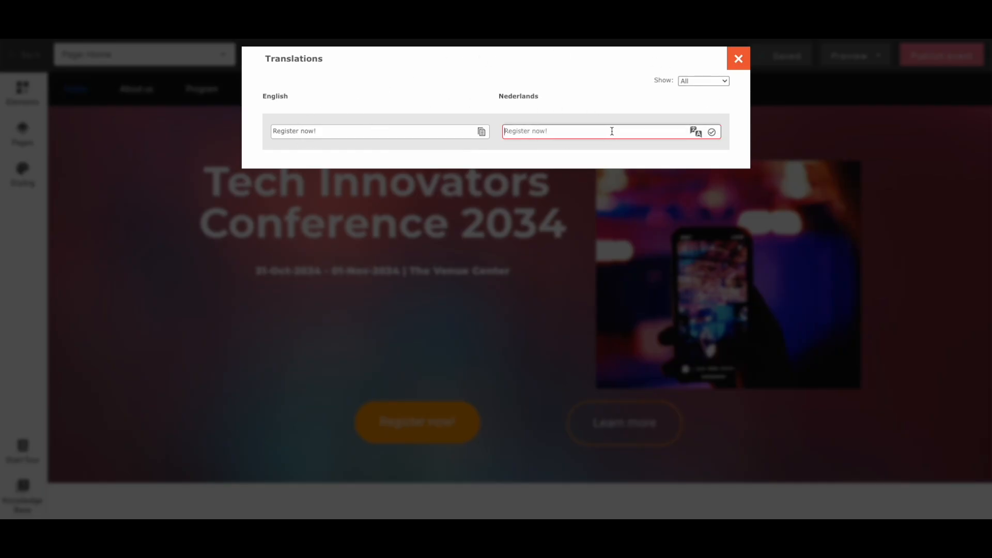
left_click(696, 135)
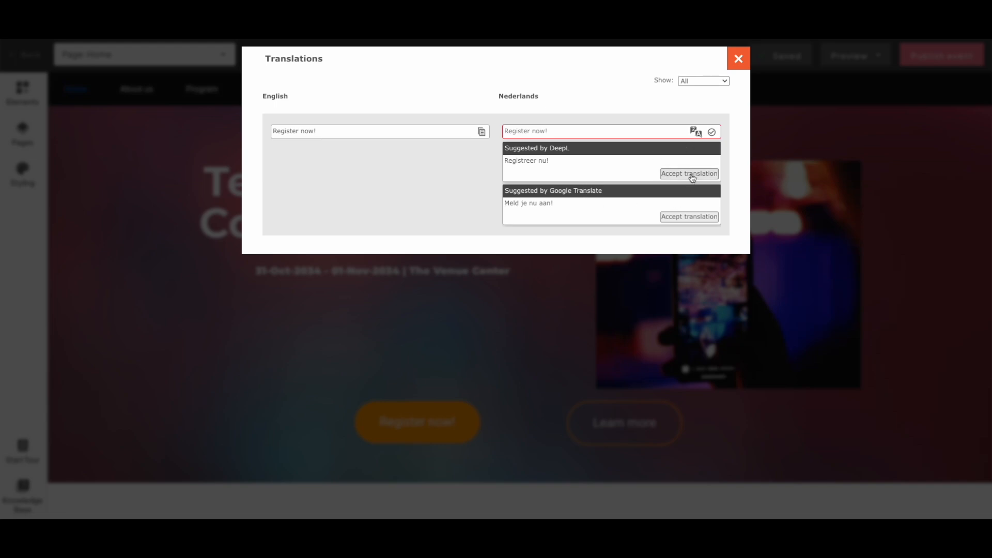
left_click(688, 217)
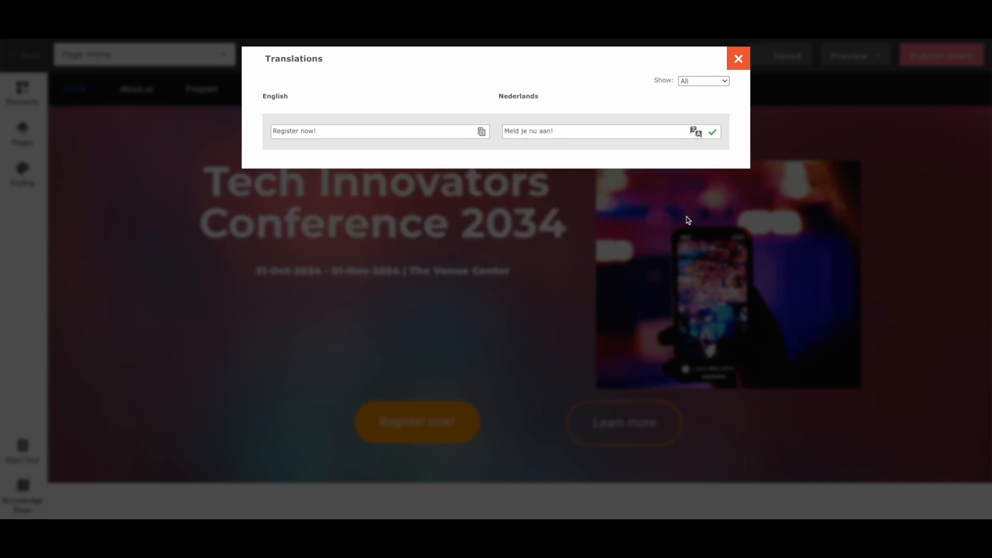
left_click(738, 60)
left_click(439, 432)
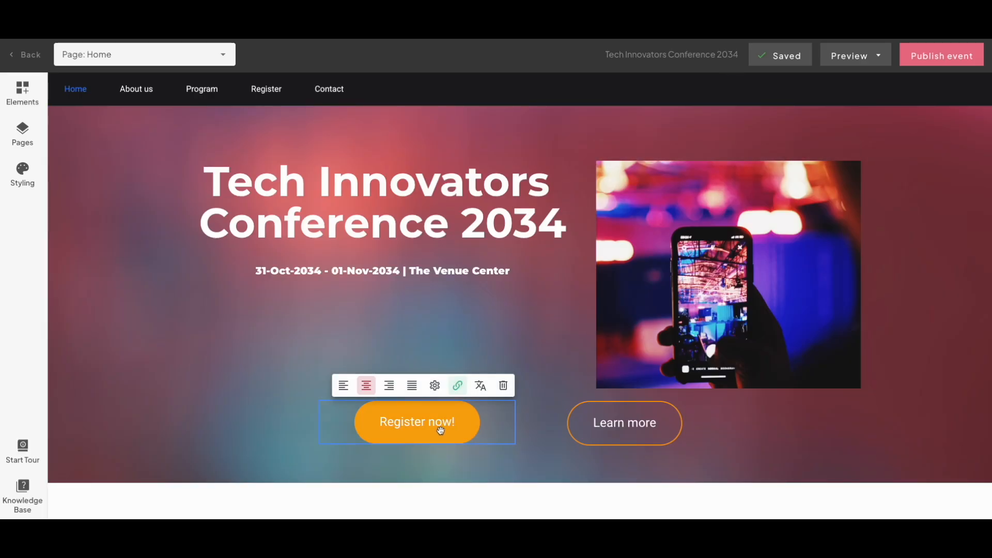
left_click(696, 403)
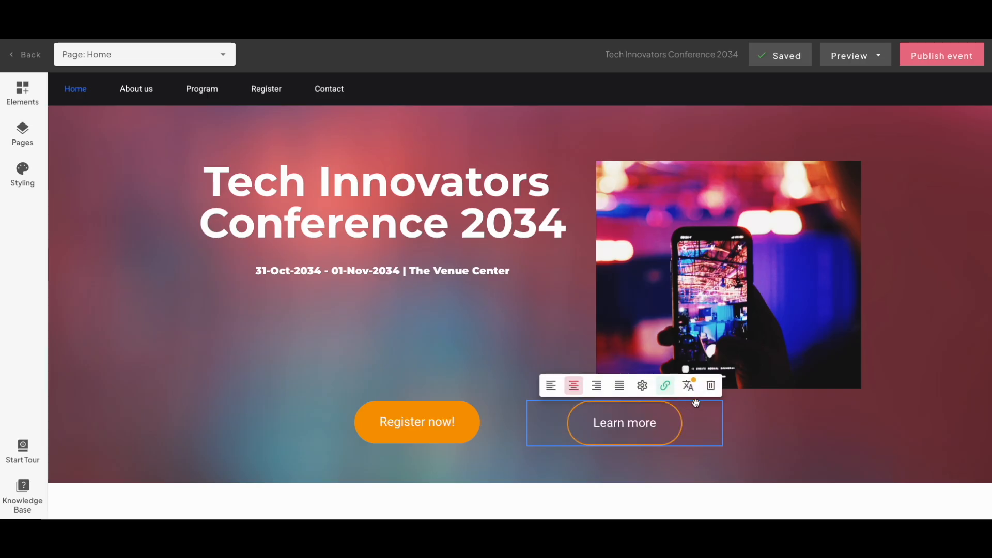
left_click(711, 386)
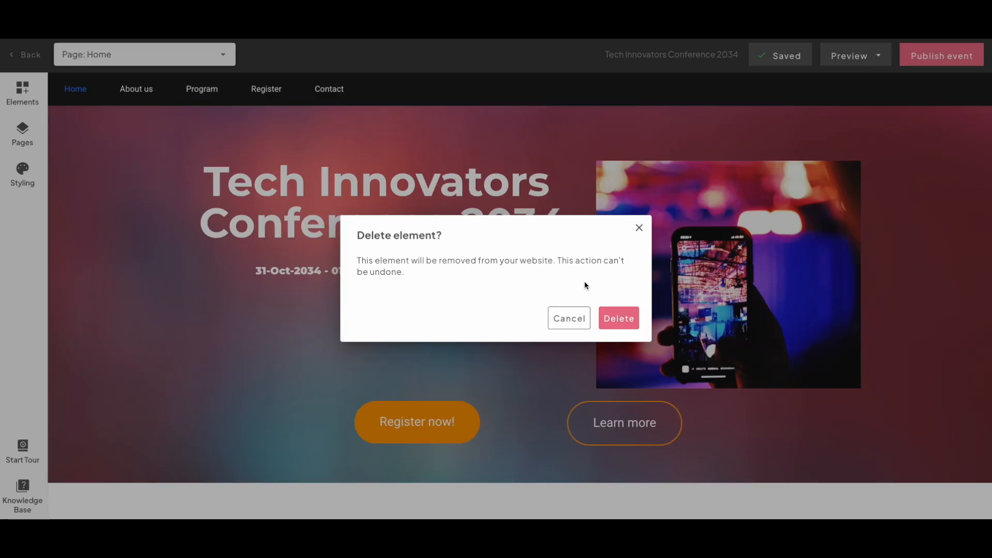
left_click(568, 319)
mouse_move(556, 405)
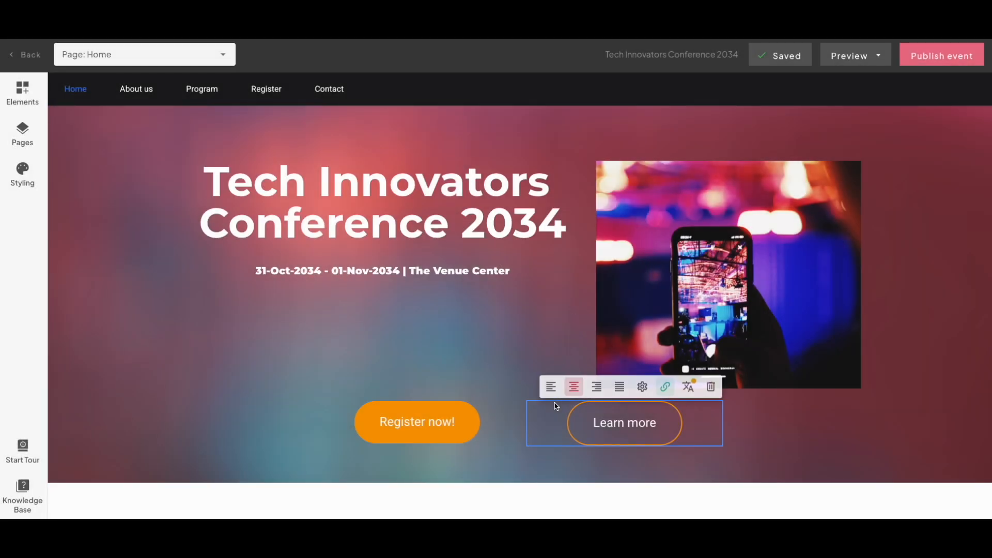